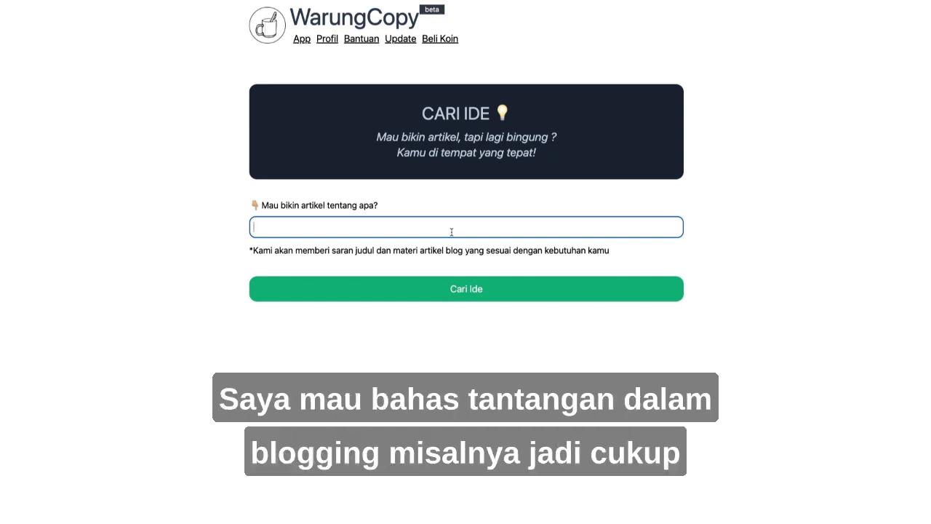
# Enter "tantangan dalam blogging" as the topic for the article ideas
pyautogui.write('tantangan dalam blogging')
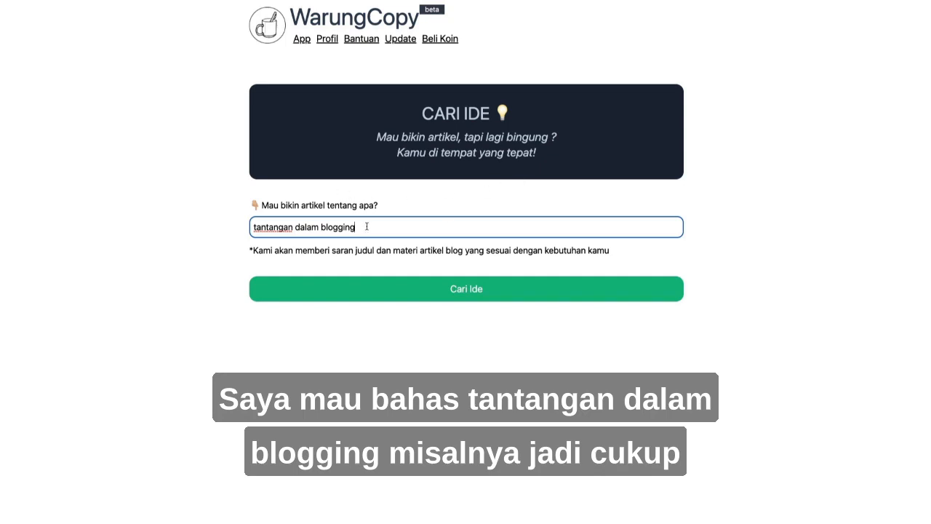
# Remove "tantangan dalam" from the article topic and undo the removal
pyautogui.hotkey('alt', 'Left')
pyautogui.hotkey('alt', 'Left')
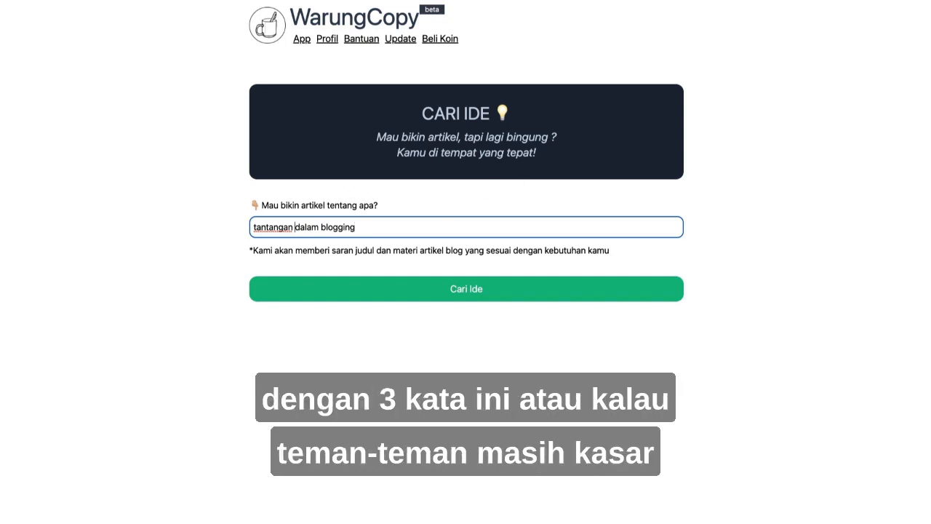
pyautogui.hotkey('shift', 'alt', 'Left')
pyautogui.hotkey('shift', 'alt', 'Left')
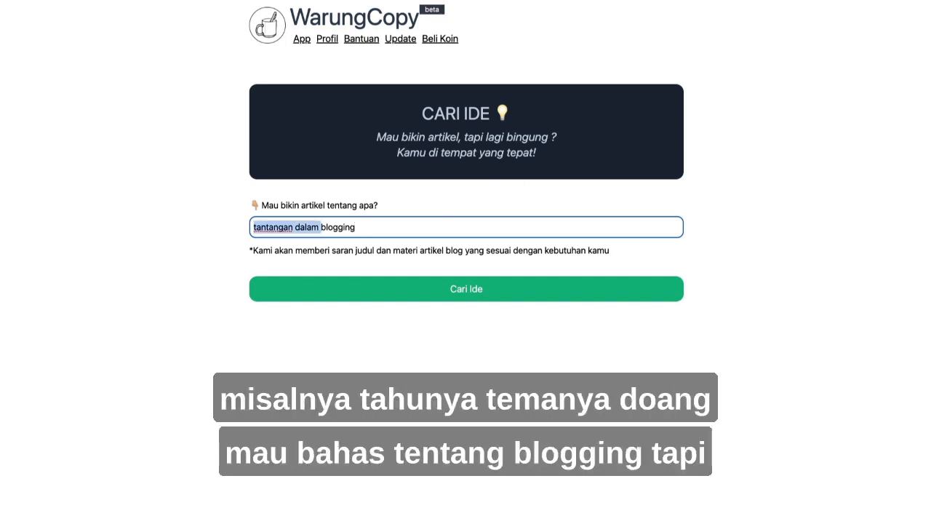
pyautogui.press('BackSpace')
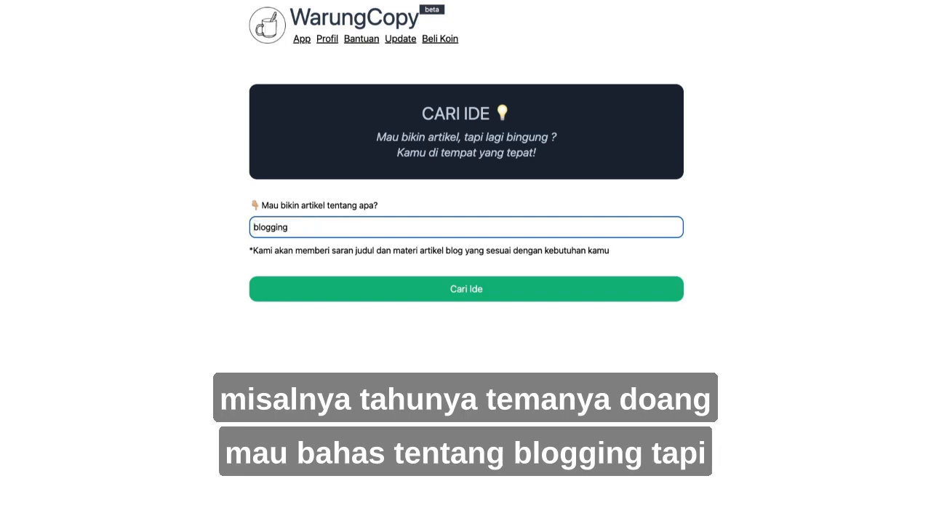
pyautogui.press('super+z')
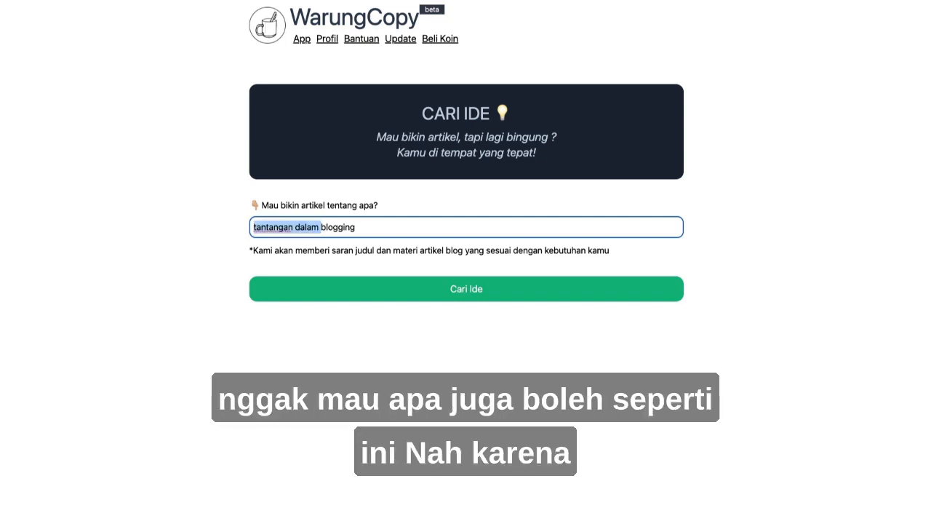
pyautogui.click(453, 227)
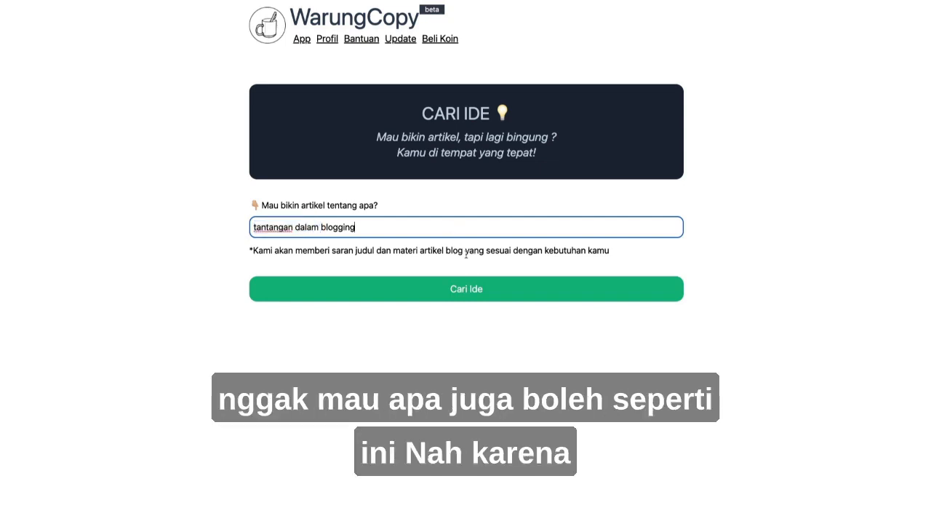
# Generate article ideas for the topic and review the title and description of the first suggestion
pyautogui.click(435, 291)
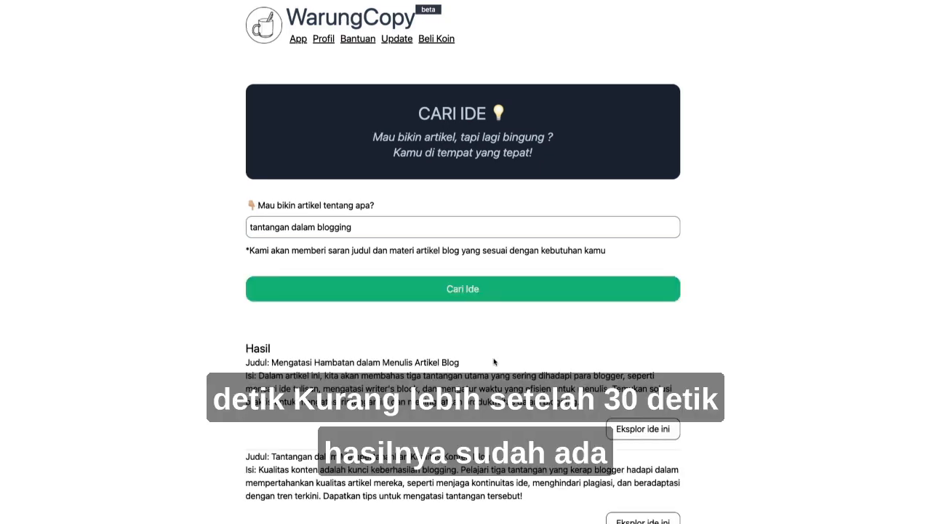
pyautogui.scroll(-2, 494, 362)
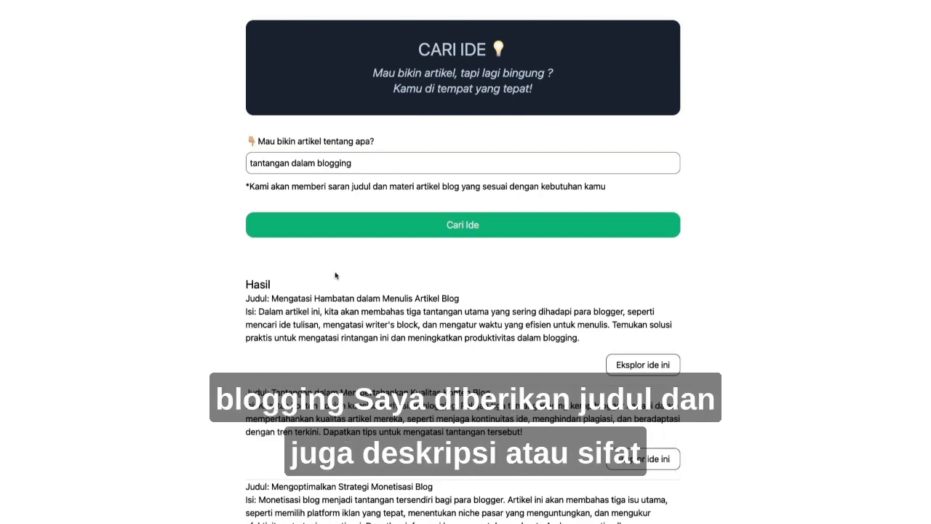
pyautogui.moveTo(278, 298); pyautogui.dragTo(438, 299)
pyautogui.click(269, 321)
pyautogui.moveTo(261, 314); pyautogui.dragTo(473, 328)
pyautogui.click(463, 341)
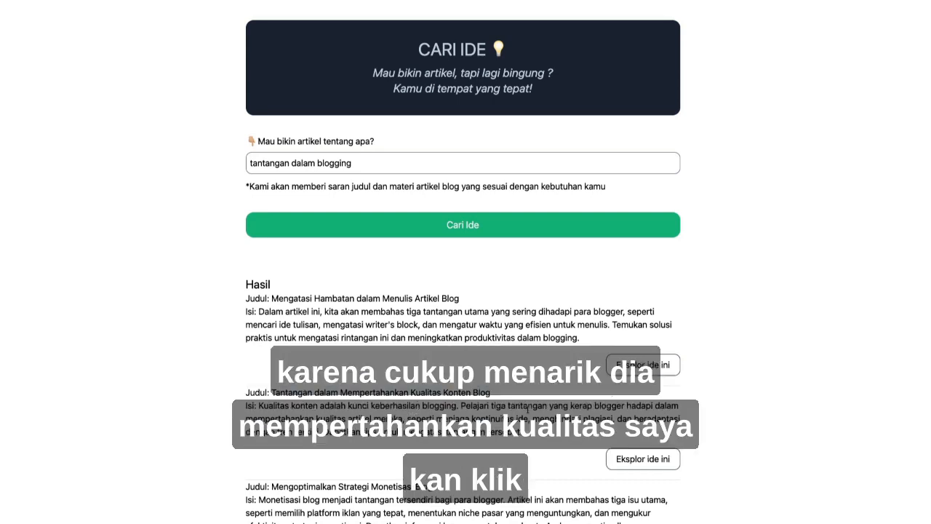
# Explore the idea "Tantangan dalam Mempertahankan Kualitas Konten Blog" as a blog article and check its prefilled title and points
pyautogui.click(630, 460)
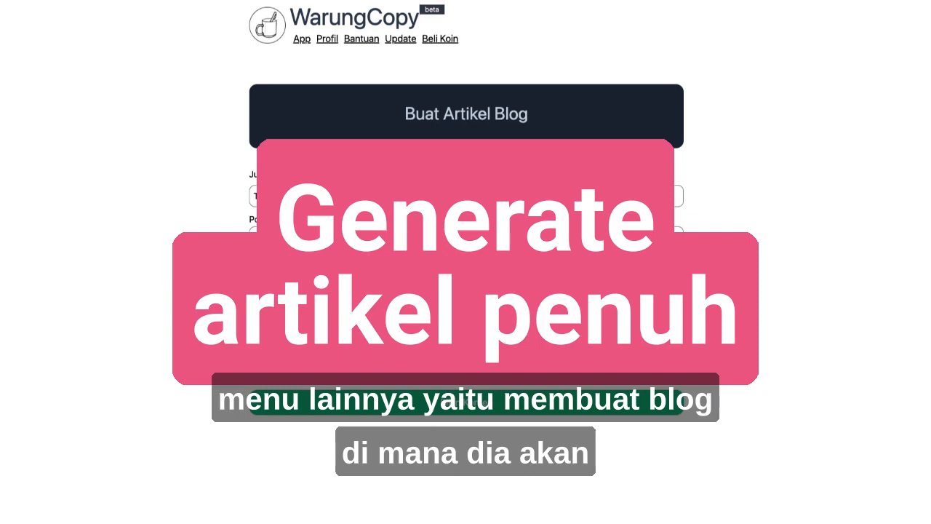
pyautogui.moveTo(495, 197); pyautogui.dragTo(241, 202)
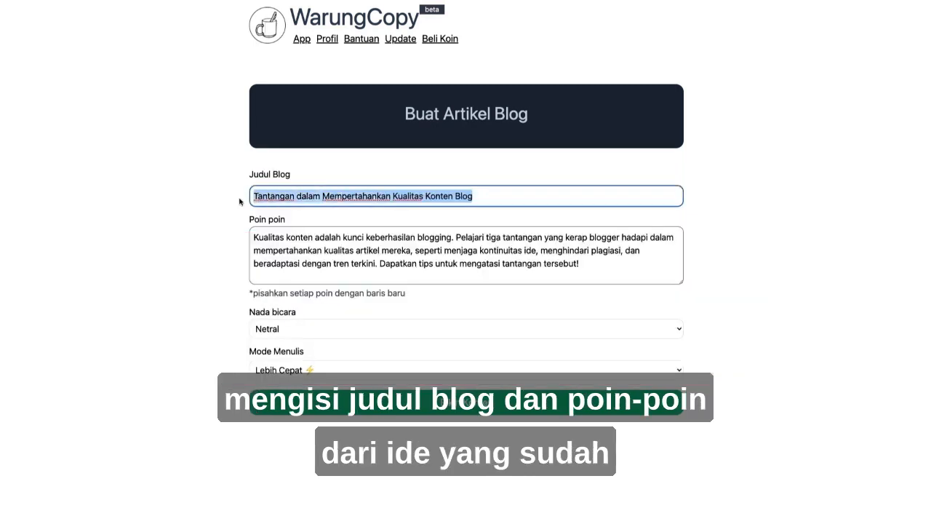
pyautogui.moveTo(601, 271); pyautogui.dragTo(245, 240)
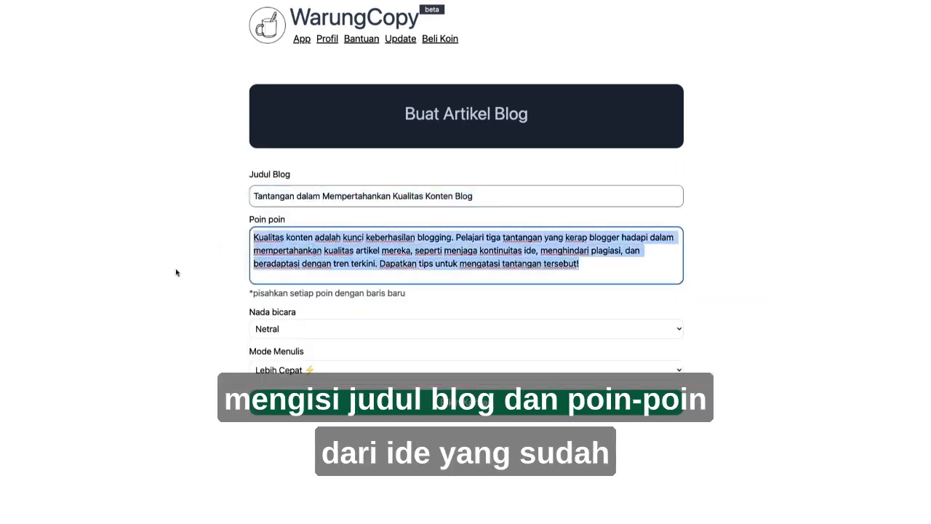
pyautogui.click(208, 83)
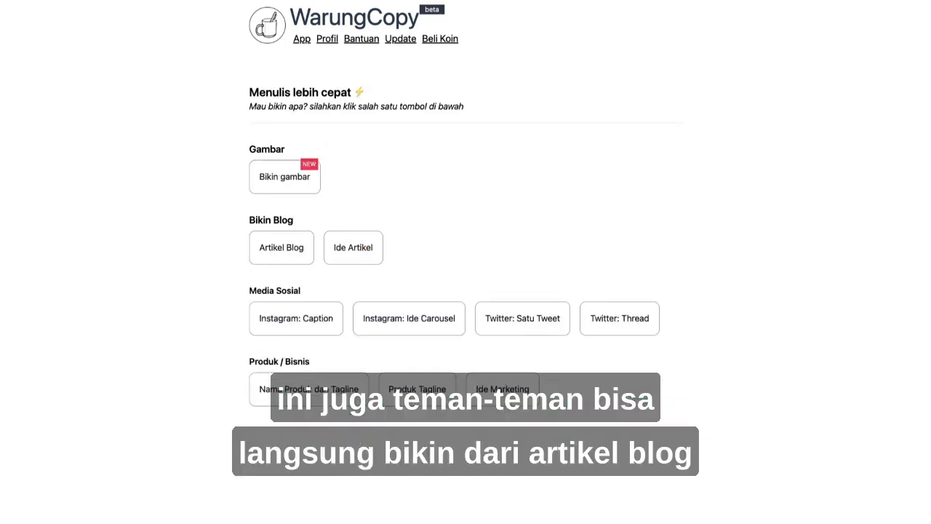
# Open a blank Artikel Blog form and look at its title and points fields
pyautogui.click(293, 249)
pyautogui.click(311, 196)
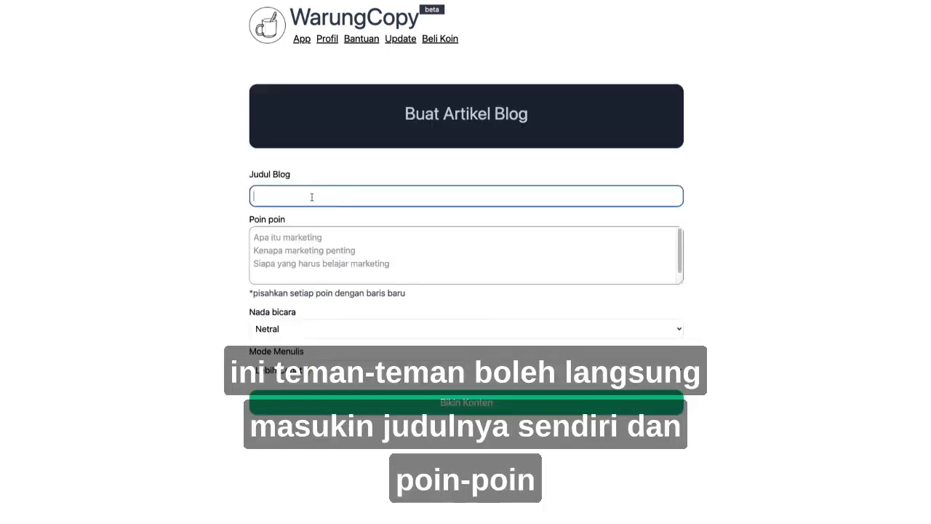
pyautogui.click(323, 252)
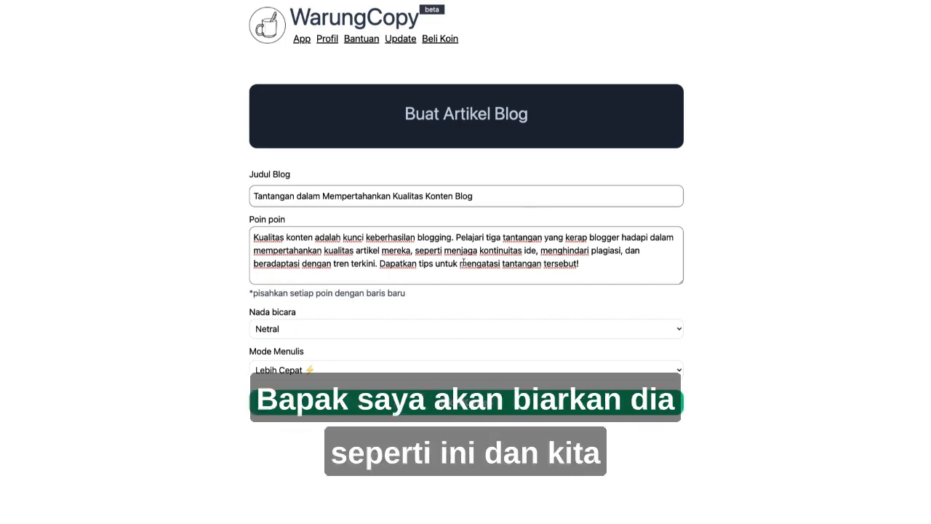
# Set the prefilled article's tone to Argumentatif and its writing mode to Lebih Baik, and generate the content
pyautogui.click(372, 327)
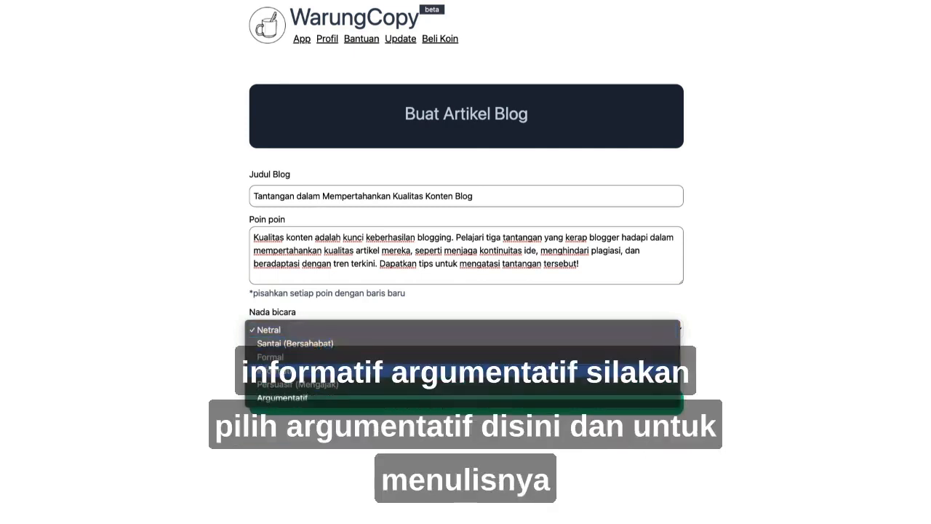
pyautogui.click(306, 397)
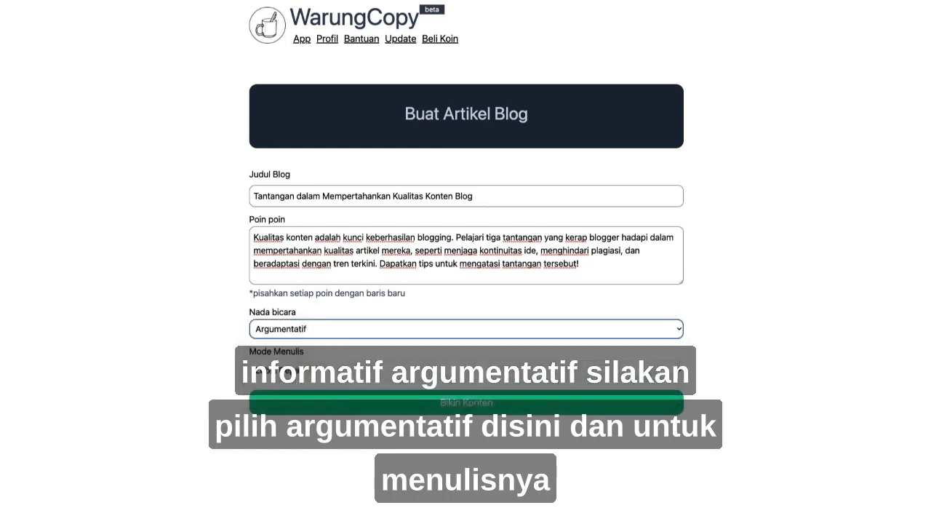
pyautogui.click(347, 369)
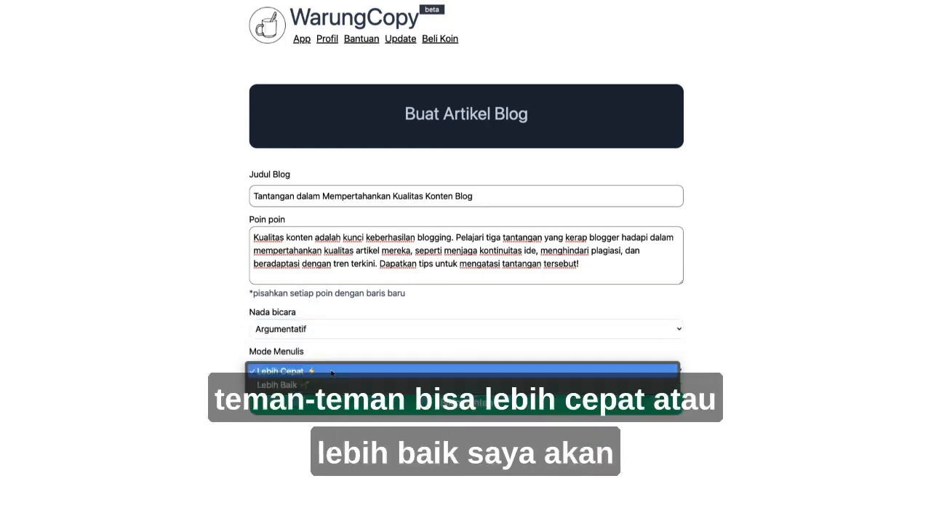
pyautogui.click(328, 385)
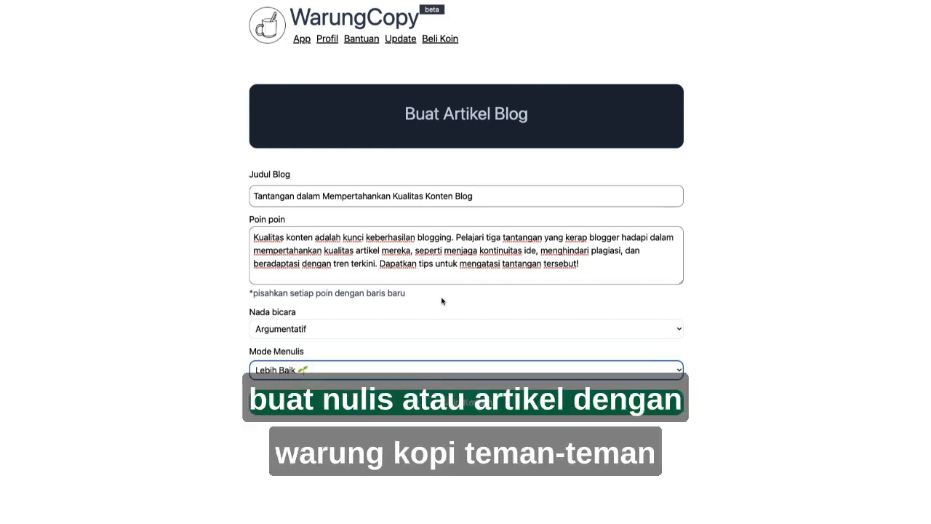
pyautogui.click(489, 409)
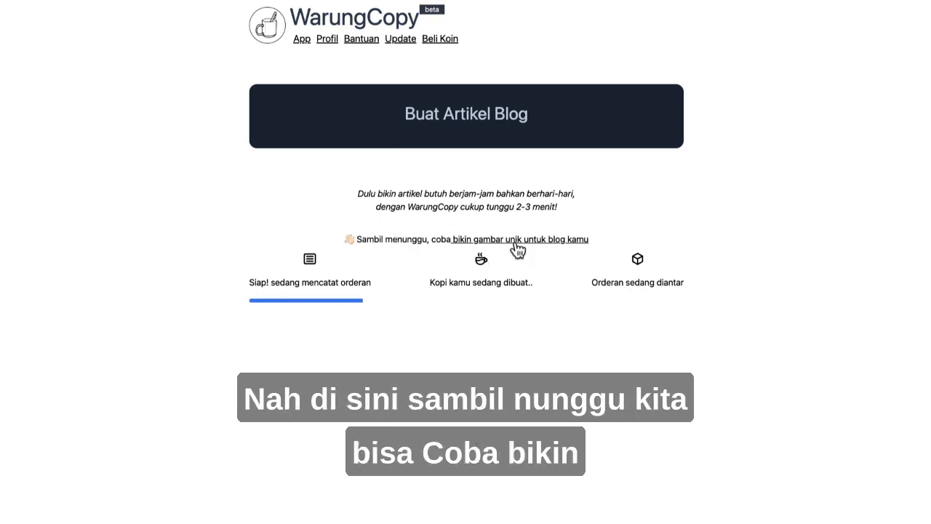
# Open the unique blog image generator separately and describe the image as "seseorang sedang mengetik di depan komputer"
pyautogui.rightClick(516, 244)
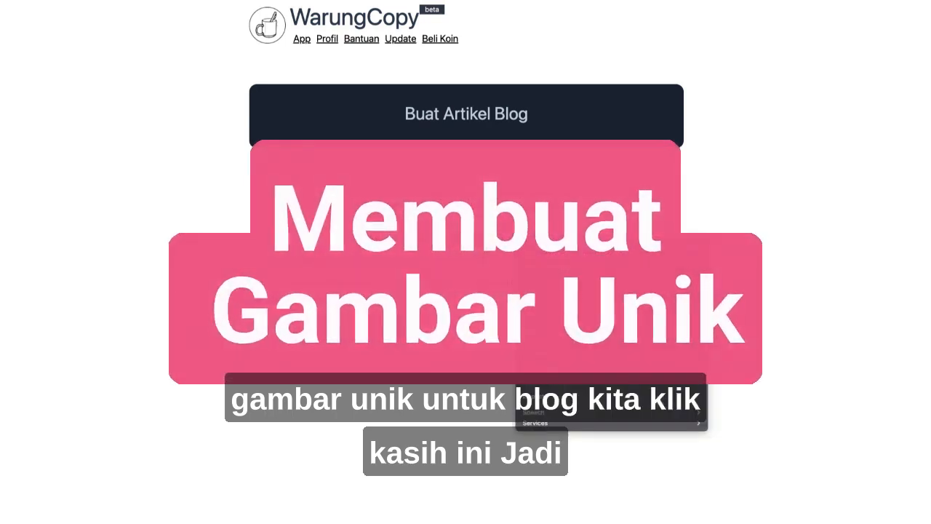
pyautogui.click(543, 249)
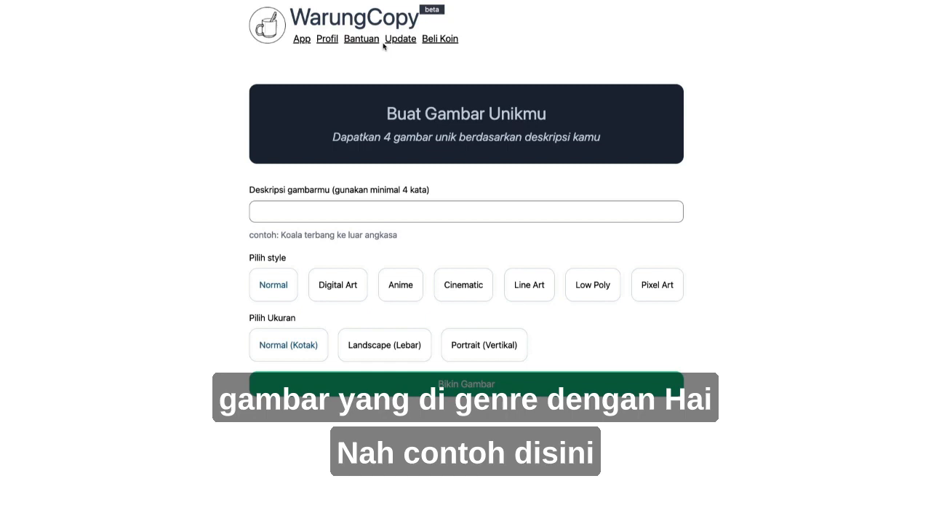
pyautogui.click(369, 210)
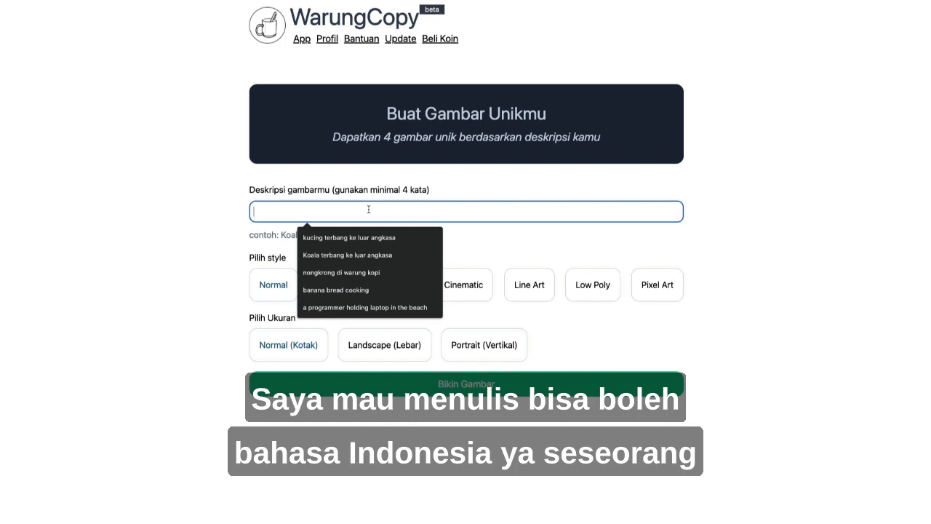
pyautogui.write('seseorang')
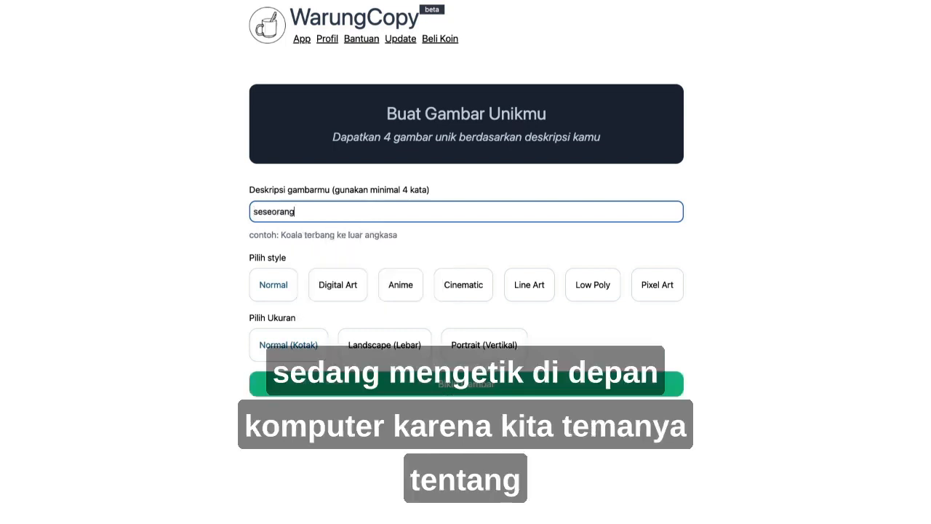
pyautogui.write(' sedang mengeti')
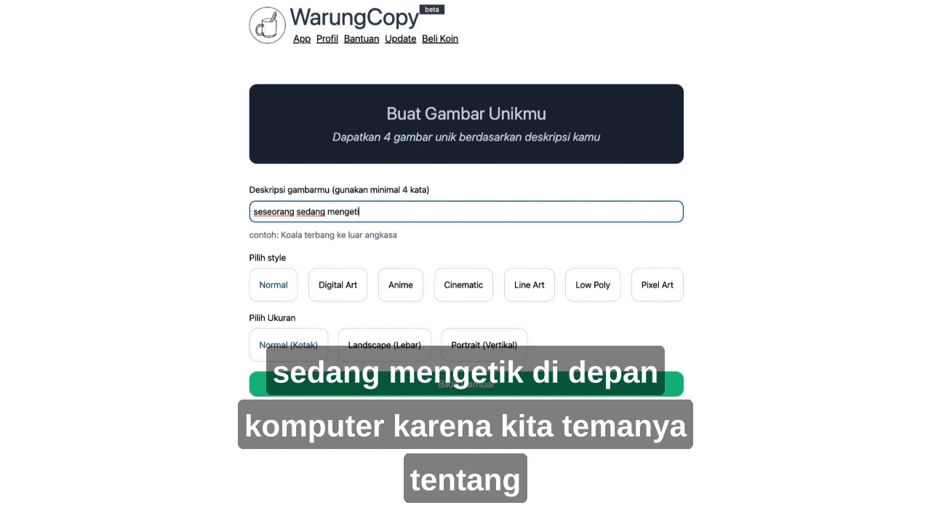
pyautogui.write('k di depan komputer')
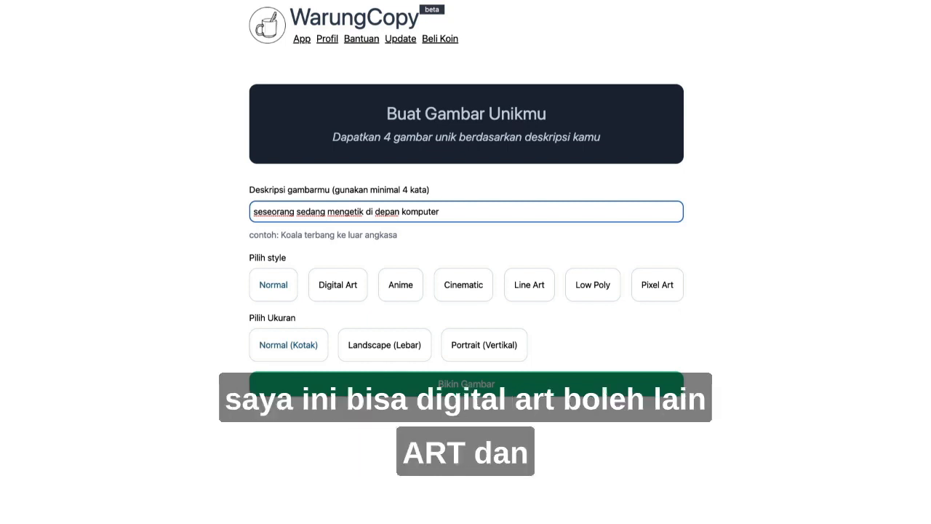
# Generate the images in Digital Art style with the Landscape (Lebar) size
pyautogui.click(336, 284)
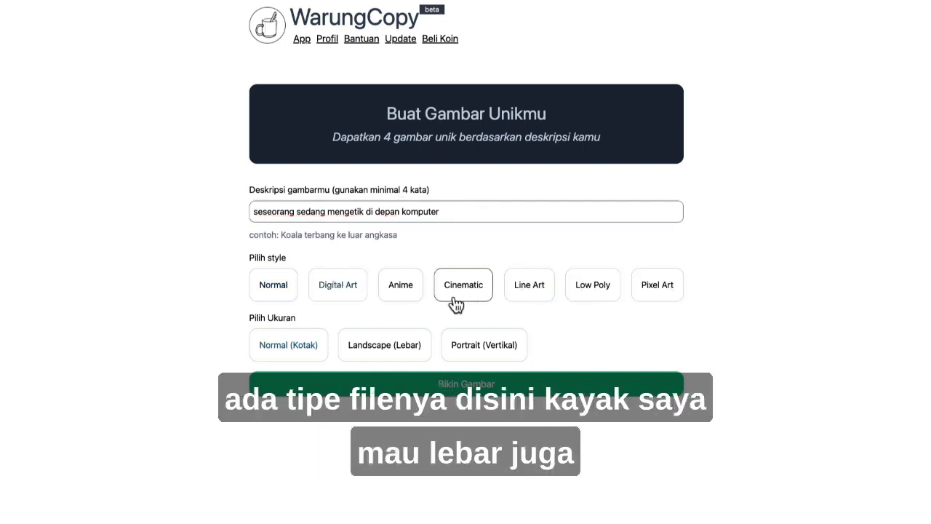
pyautogui.click(395, 356)
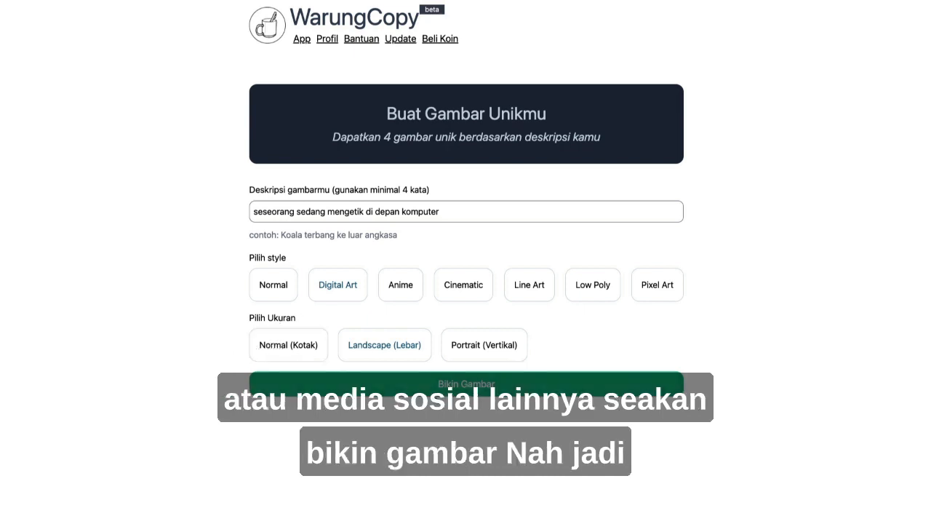
pyautogui.click(442, 393)
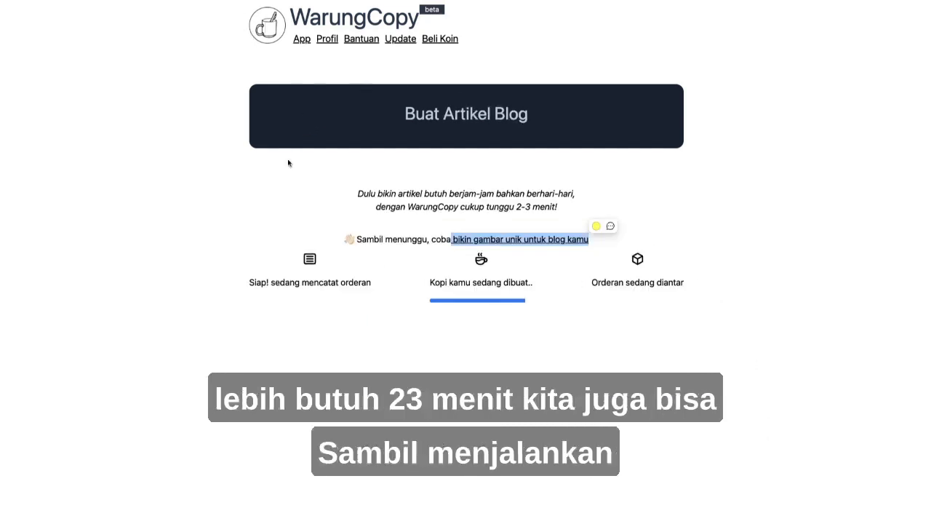
# Check the article's generation progress and look through the generated images
pyautogui.click(232, 195)
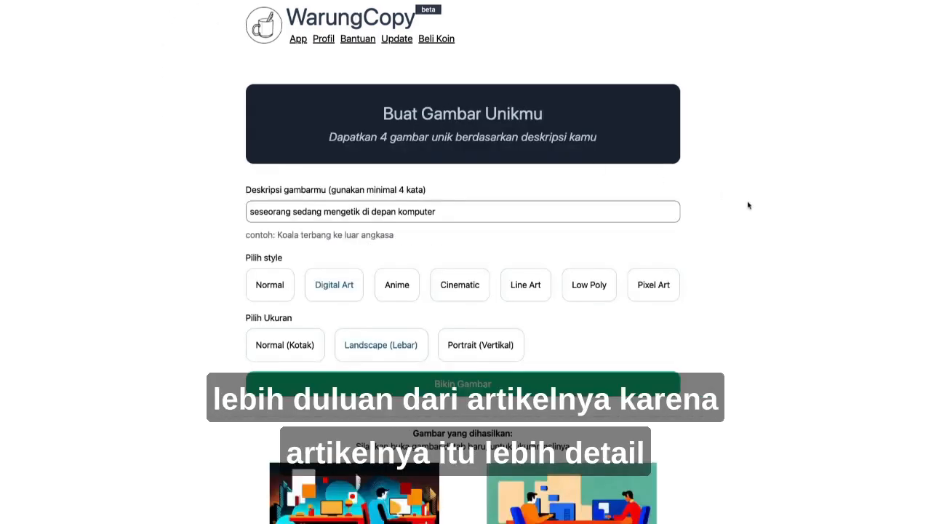
pyautogui.scroll(-1, 748, 205)
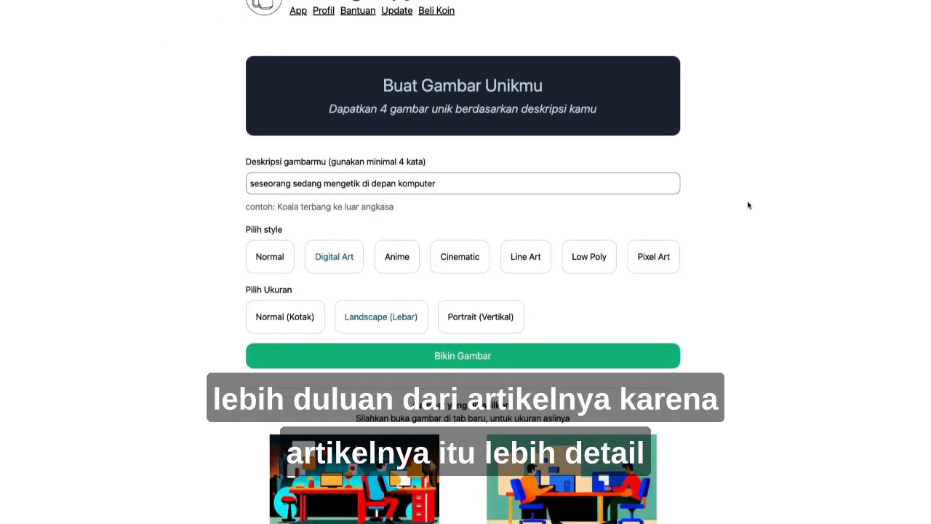
pyautogui.scroll(-2, 748, 206)
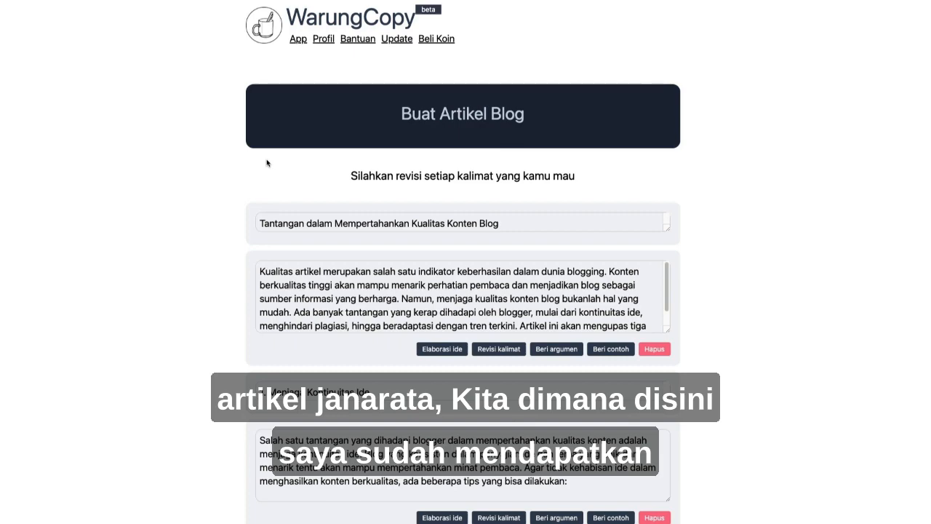
# Look through the generated blog article's title, introduction and numbered points
pyautogui.scroll(-3, 815, 165)
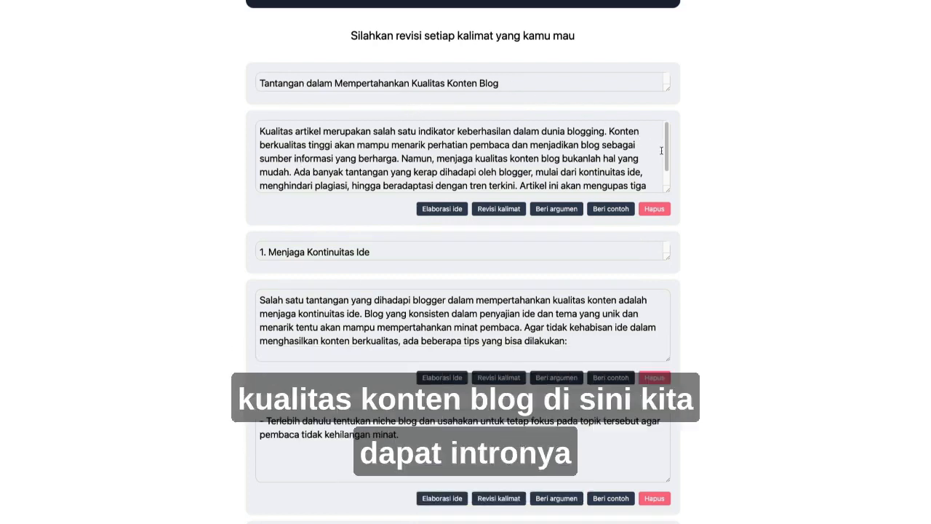
pyautogui.moveTo(667, 151); pyautogui.dragTo(704, 95)
pyautogui.scroll(-1, 716, 102)
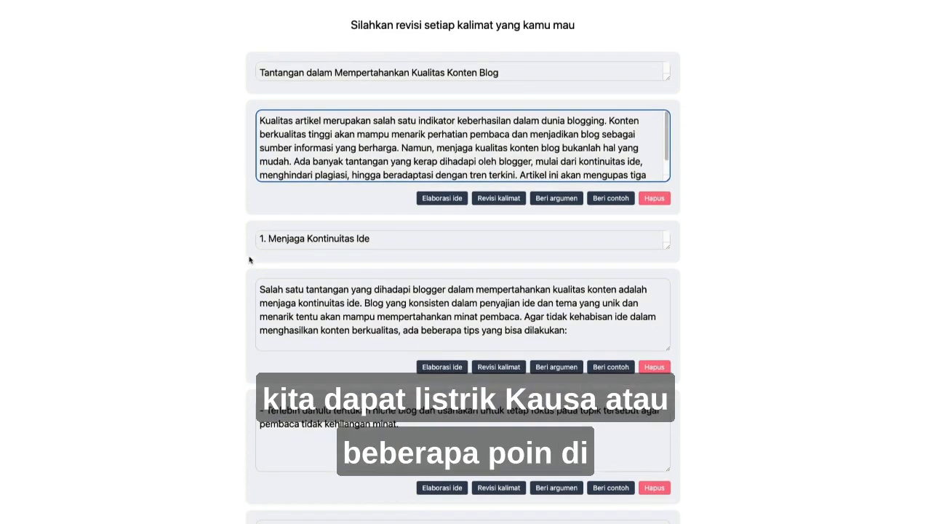
pyautogui.scroll(-1, 189, 237)
pyautogui.scroll(-5, 191, 235)
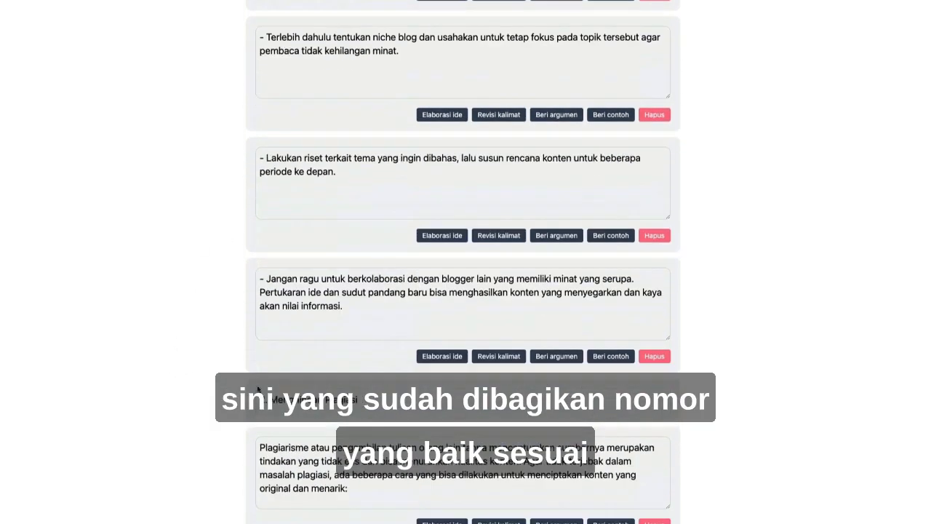
pyautogui.scroll(-7, 309, 427)
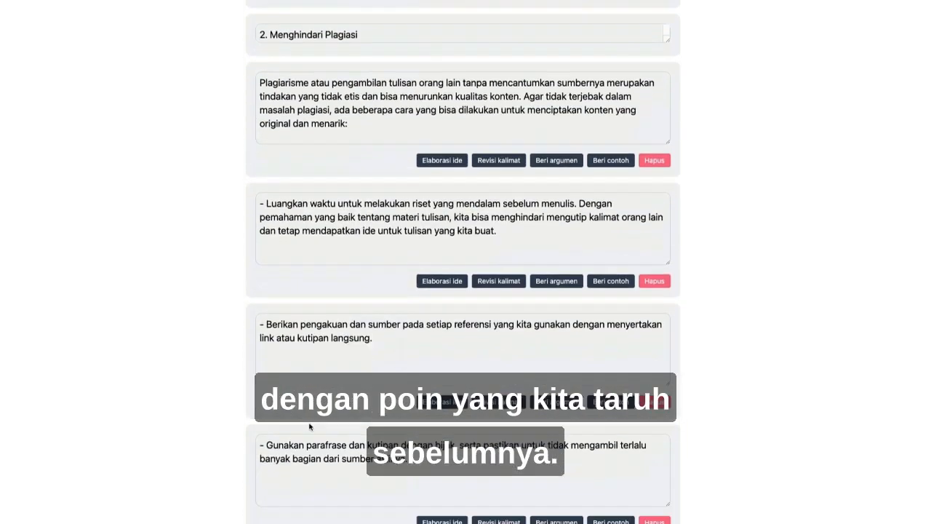
# Have the AI revise the wording of the paragraph under "1. Menjaga Kontinuitas Ide"
pyautogui.scroll(13, 310, 428)
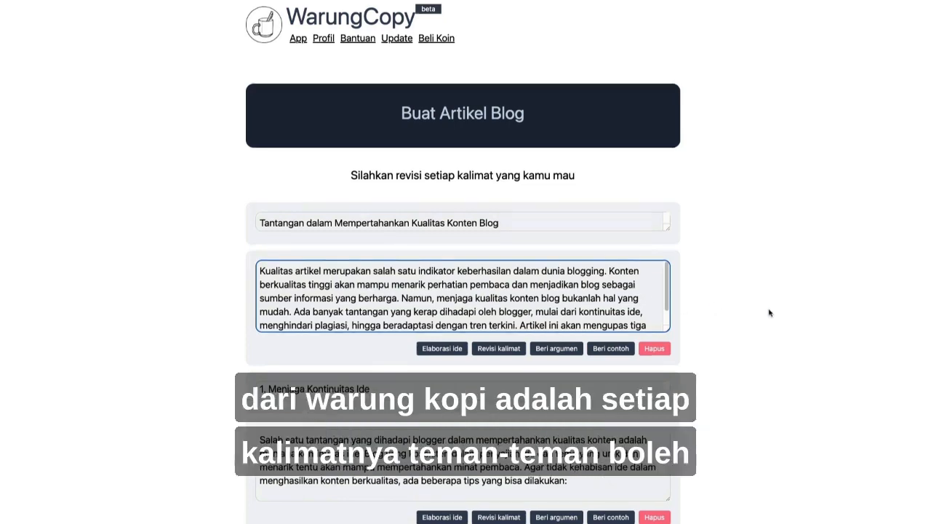
pyautogui.scroll(-2, 769, 312)
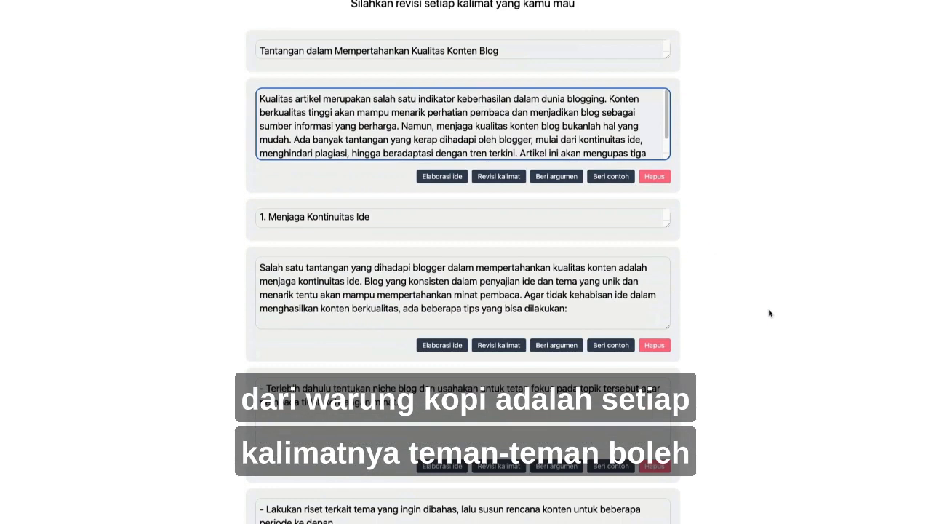
pyautogui.click(500, 346)
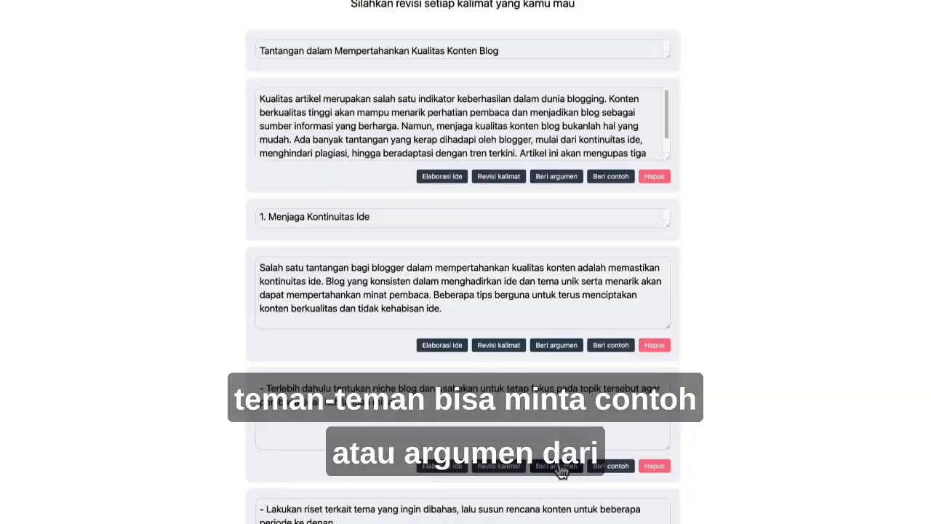
# Generate a supporting argument for the tip about choosing the blog's niche and staying focused on that topic
pyautogui.scroll(-4, 557, 474)
pyautogui.scroll(3, 572, 383)
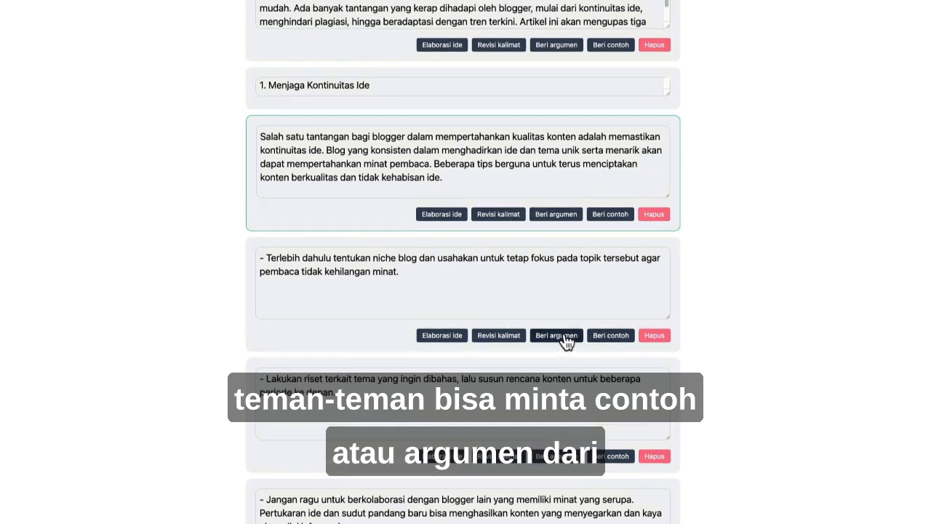
pyautogui.moveTo(432, 276); pyautogui.dragTo(250, 255)
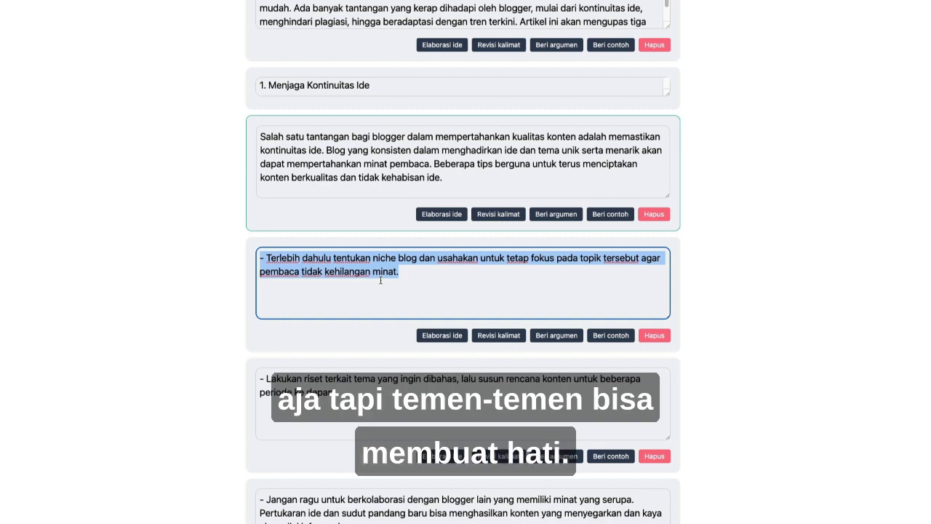
pyautogui.click(548, 339)
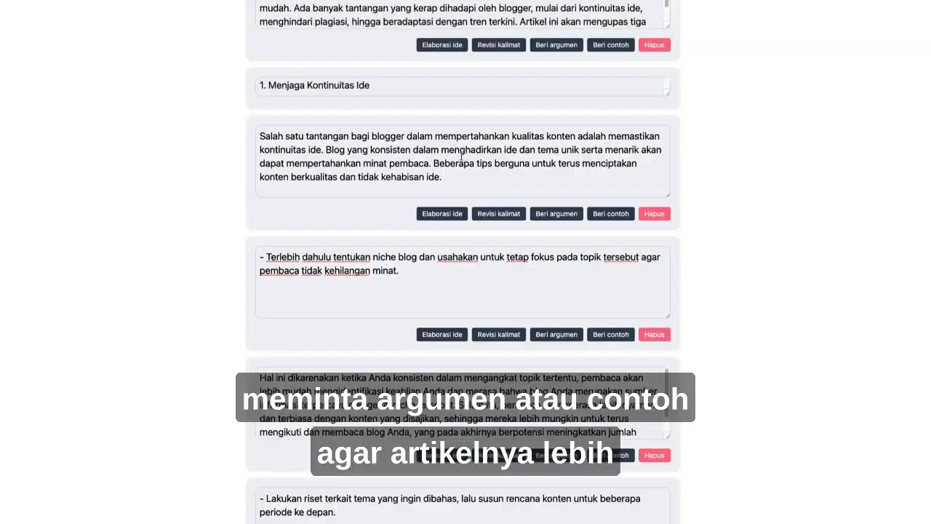
# Enlarge the text box of the added argument paragraph to read its full text
pyautogui.scroll(-5, 461, 157)
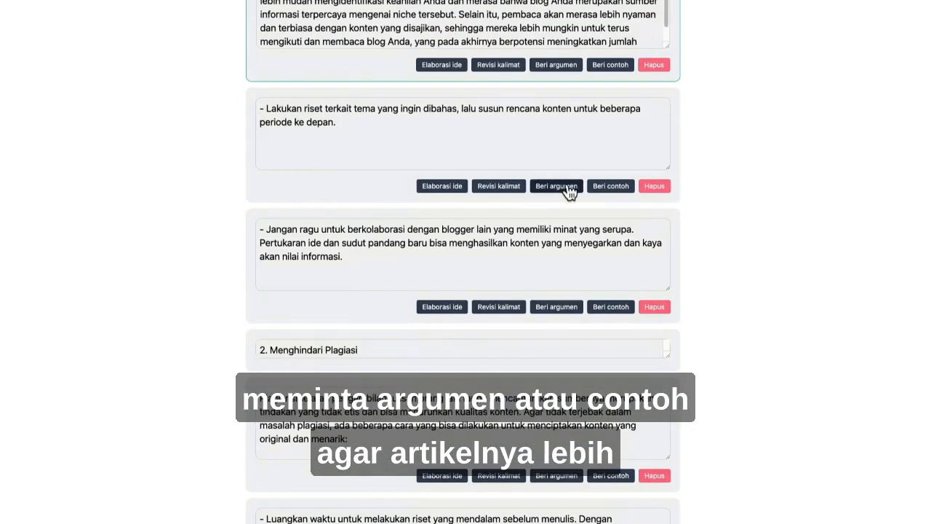
pyautogui.scroll(3, 553, 182)
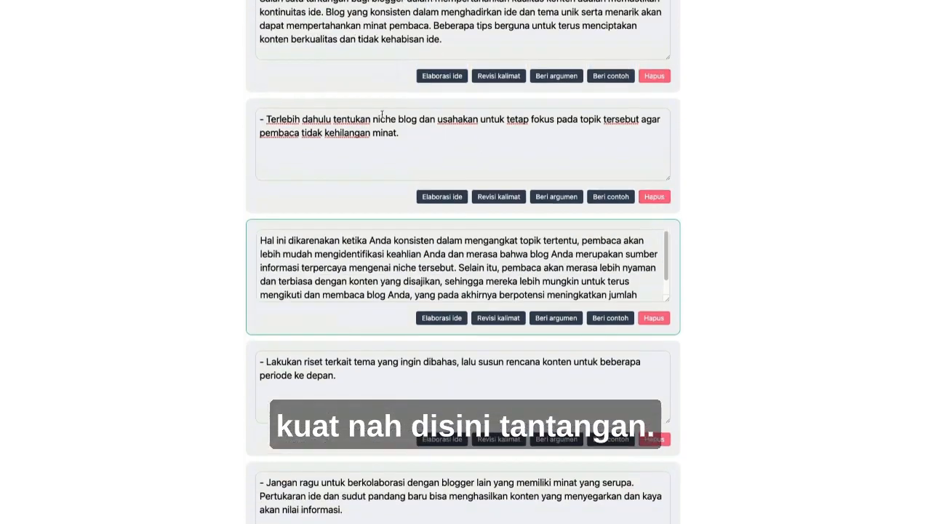
pyautogui.moveTo(370, 112); pyautogui.dragTo(392, 120)
pyautogui.click(392, 119)
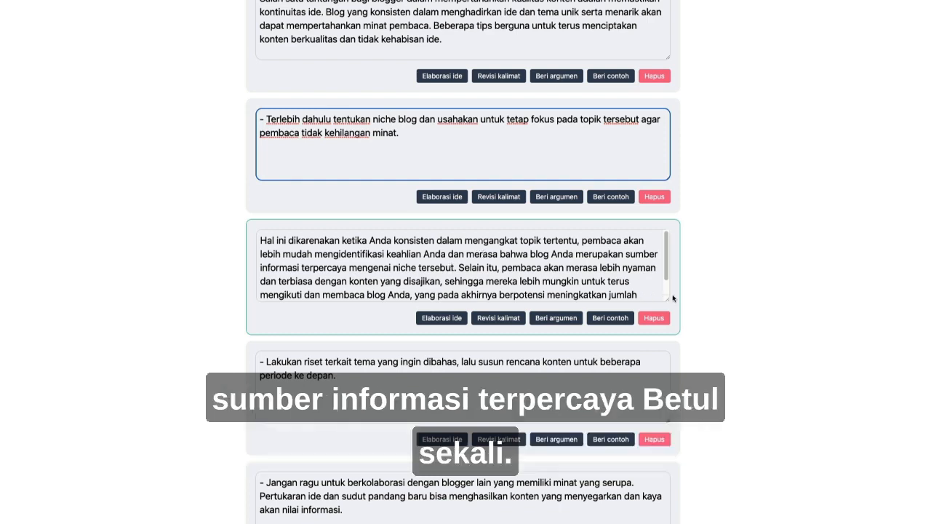
pyautogui.moveTo(668, 298); pyautogui.dragTo(668, 361)
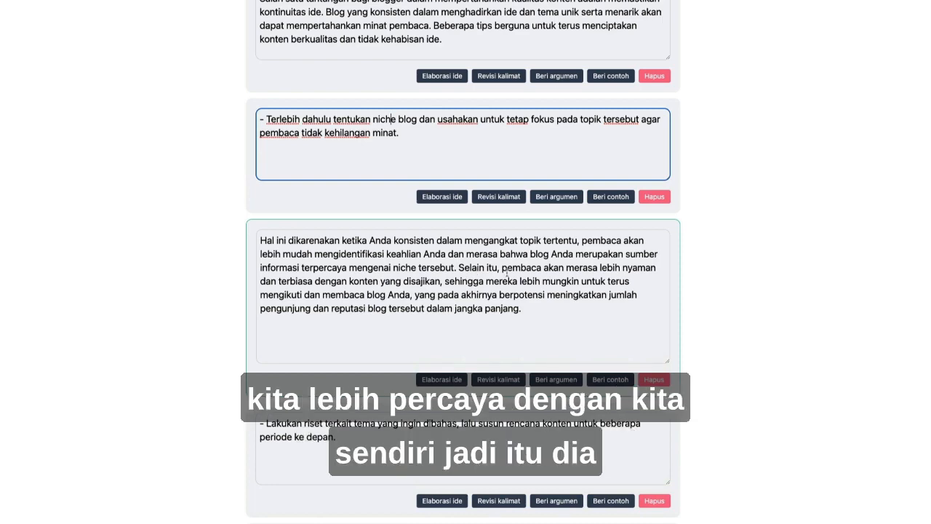
# Finish the sentence-by-sentence revision and view the complete article in Editor Konten
pyautogui.scroll(-4, 759, 287)
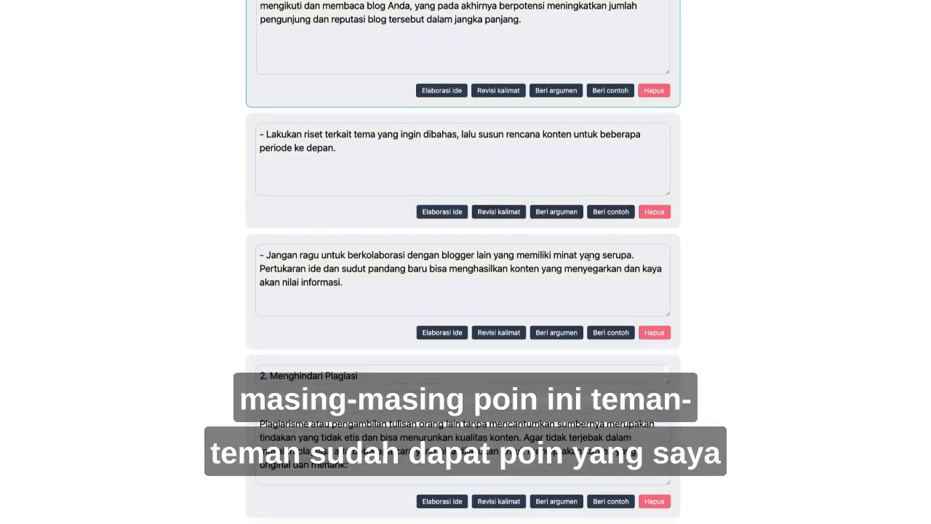
pyautogui.scroll(-7, 743, 337)
pyautogui.scroll(-5, 739, 356)
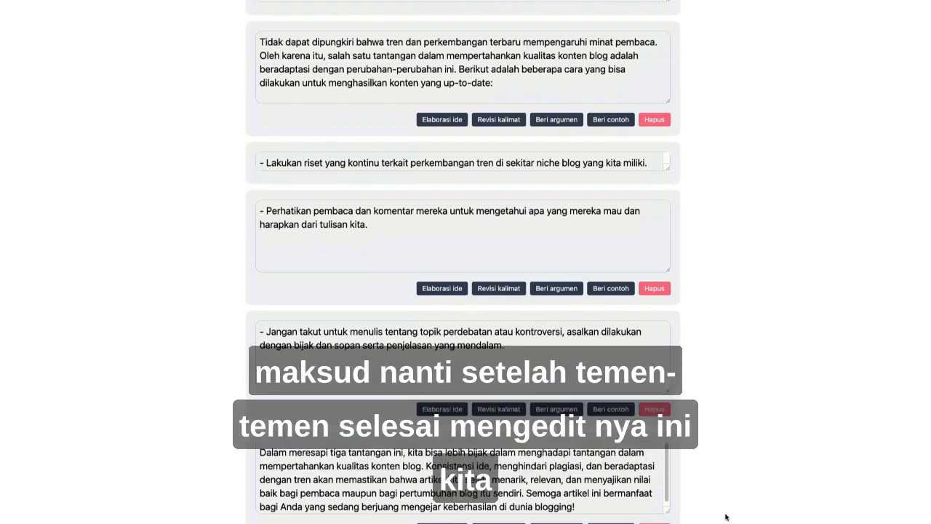
pyautogui.click(756, 522)
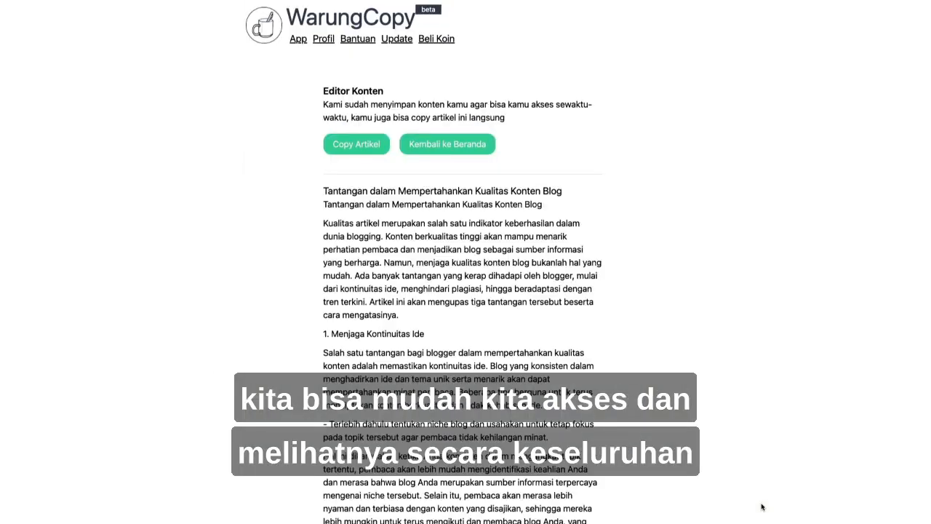
pyautogui.scroll(-10, 762, 508)
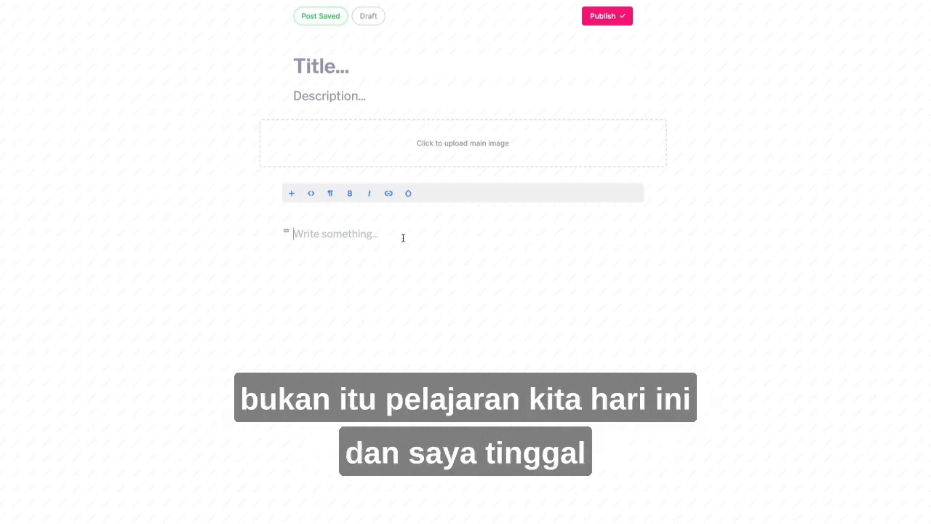
# Paste the complete article into the empty blog post's body and remove the line "Tantangan dalam Mempertahankan Kualitas Konten Blog" at its start
pyautogui.hotkey('ctrl', 'v')
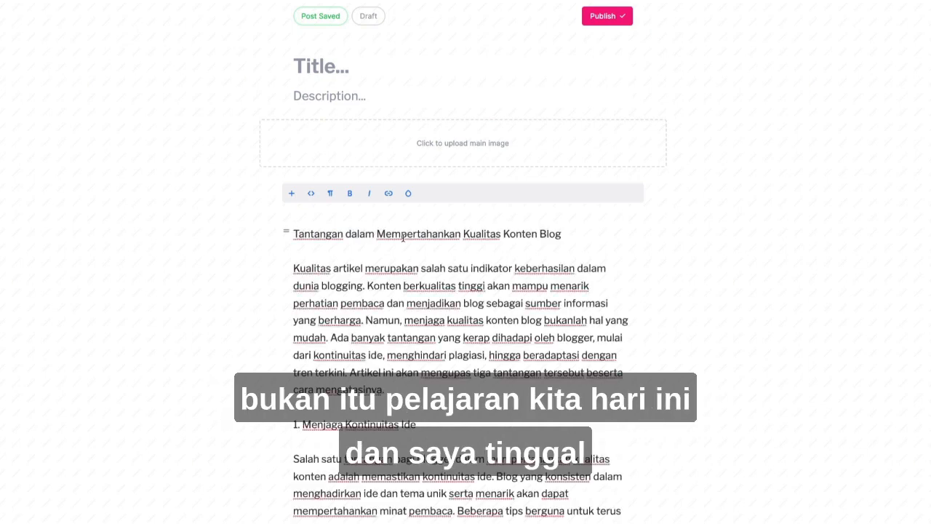
pyautogui.scroll(-10, 473, 228)
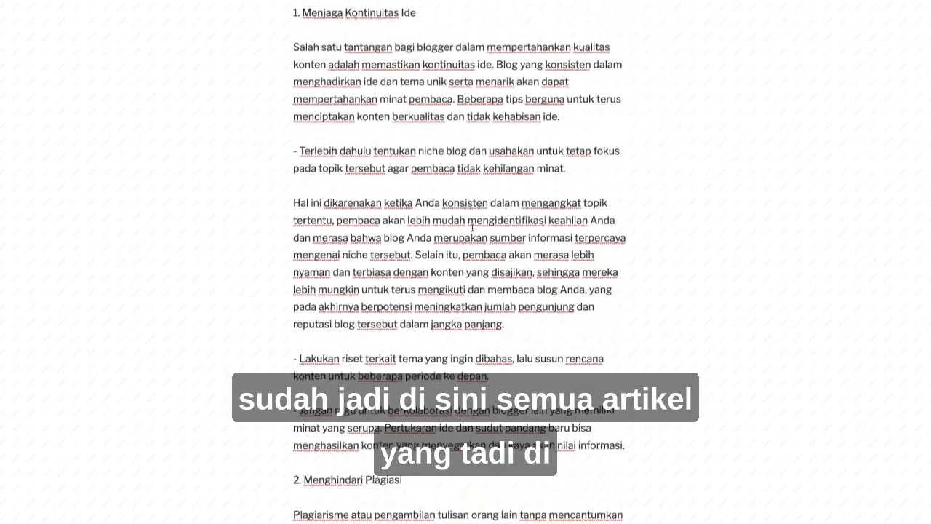
pyautogui.scroll(-6, 472, 228)
pyautogui.scroll(10, 473, 228)
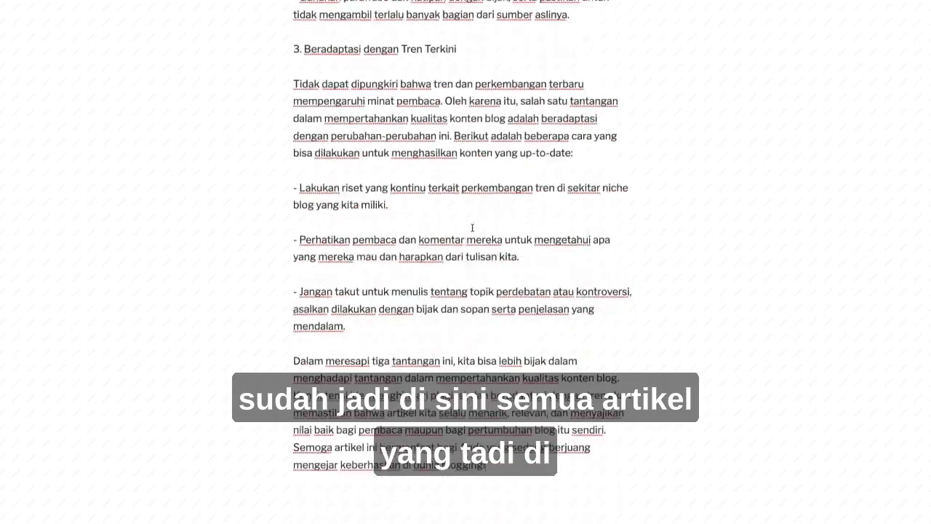
pyautogui.scroll(5, 472, 227)
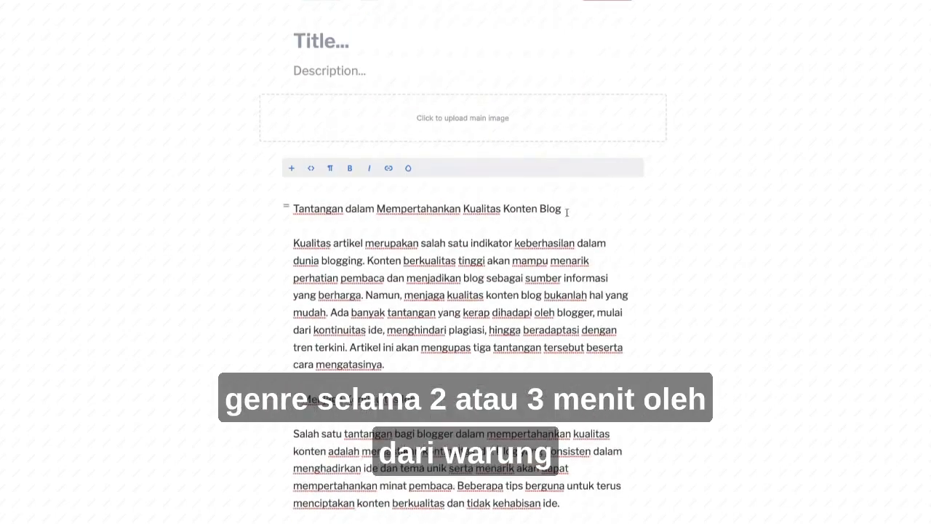
pyautogui.tripleClick(571, 212)
pyautogui.press('BackSpace')
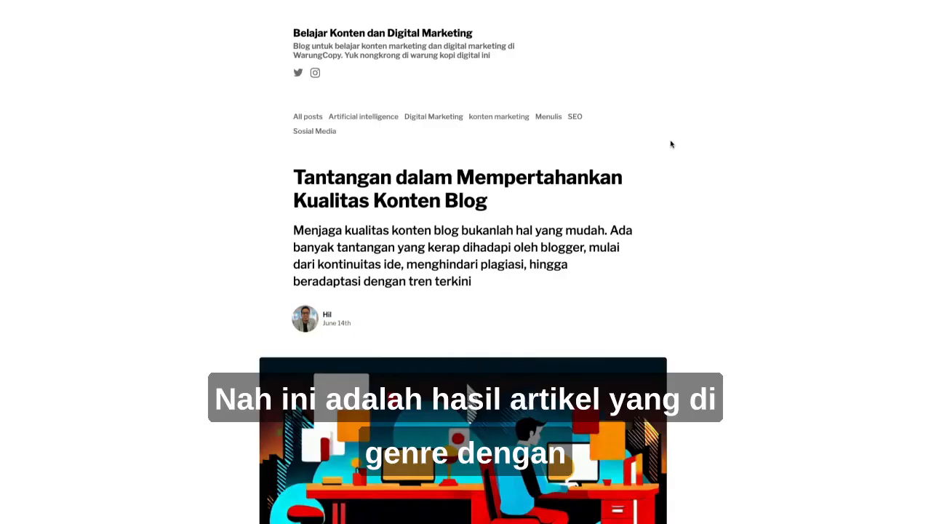
# Review the published blog article, examining its title, description, illustrations, headings and paragraph formatting
pyautogui.scroll(-3, 703, 149)
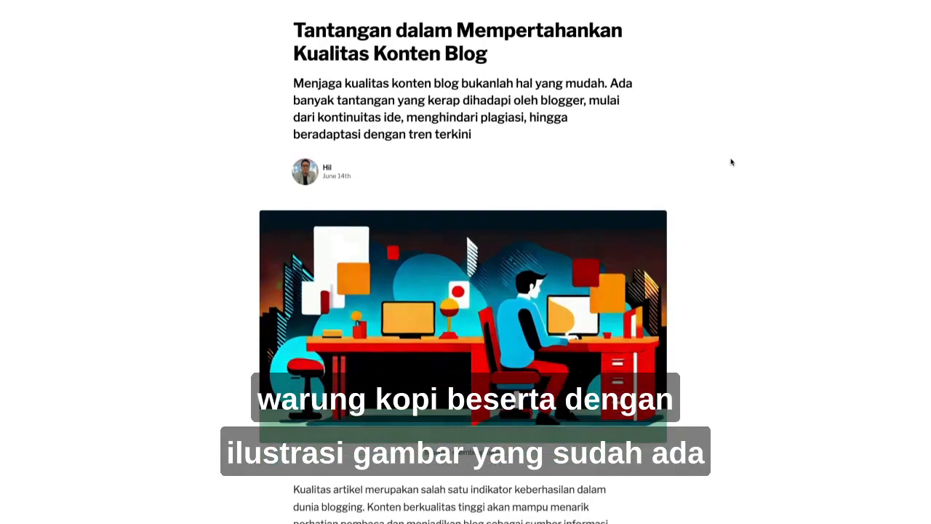
pyautogui.scroll(-5, 736, 169)
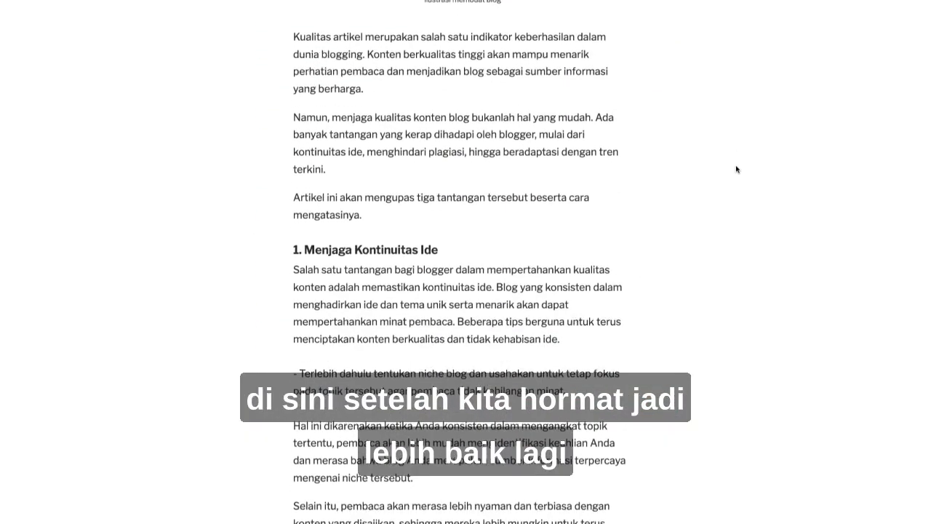
pyautogui.scroll(-2, 736, 168)
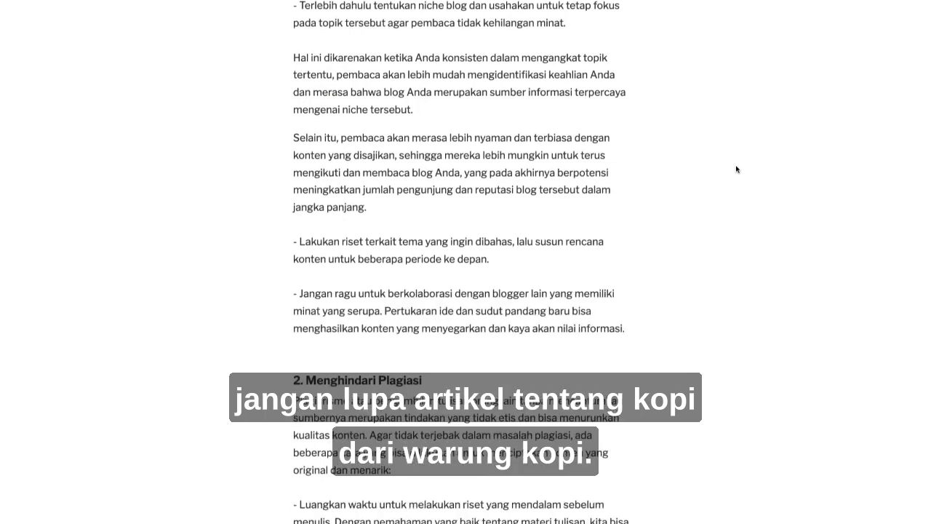
pyautogui.scroll(-2, 736, 170)
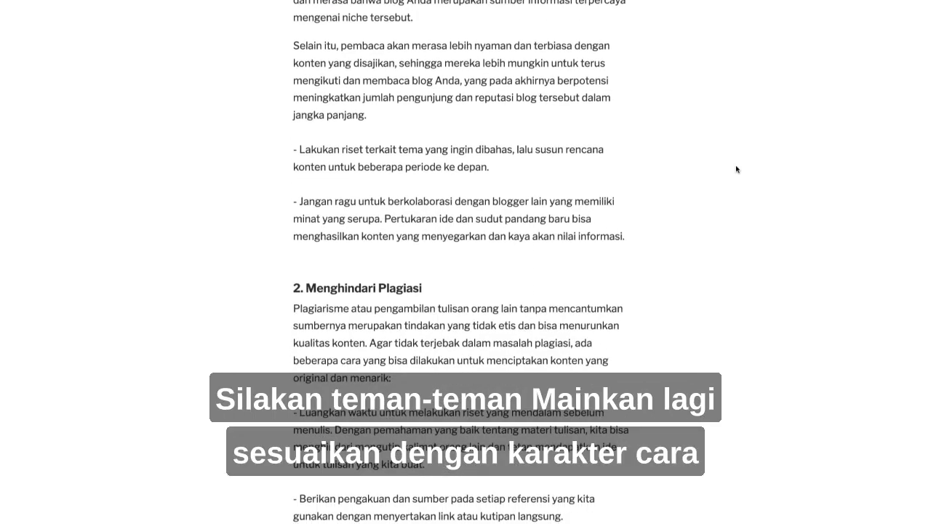
pyautogui.scroll(-7, 737, 169)
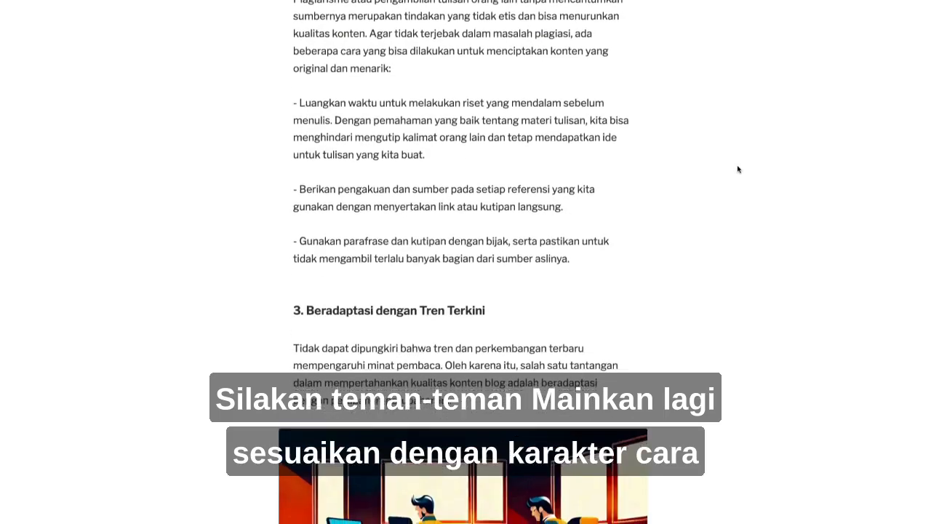
pyautogui.scroll(-7, 738, 170)
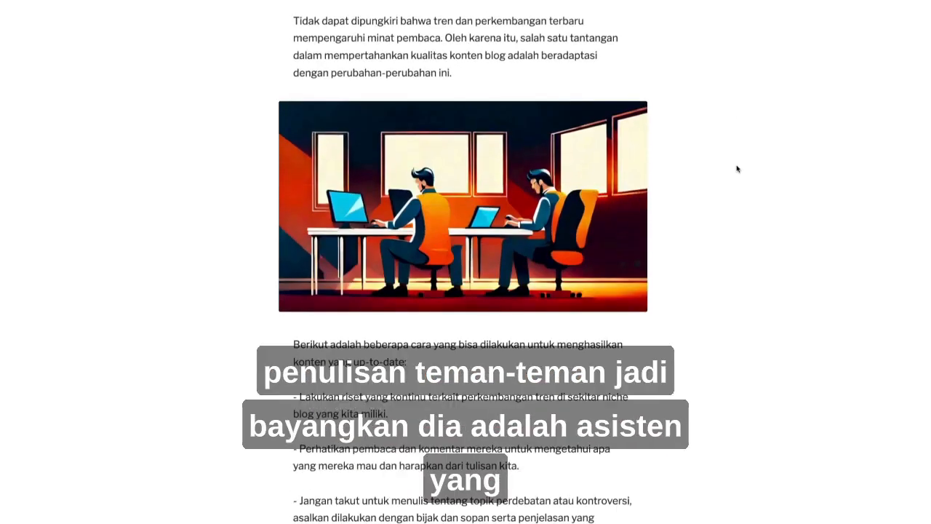
pyautogui.scroll(-4, 736, 169)
pyautogui.scroll(-6, 736, 169)
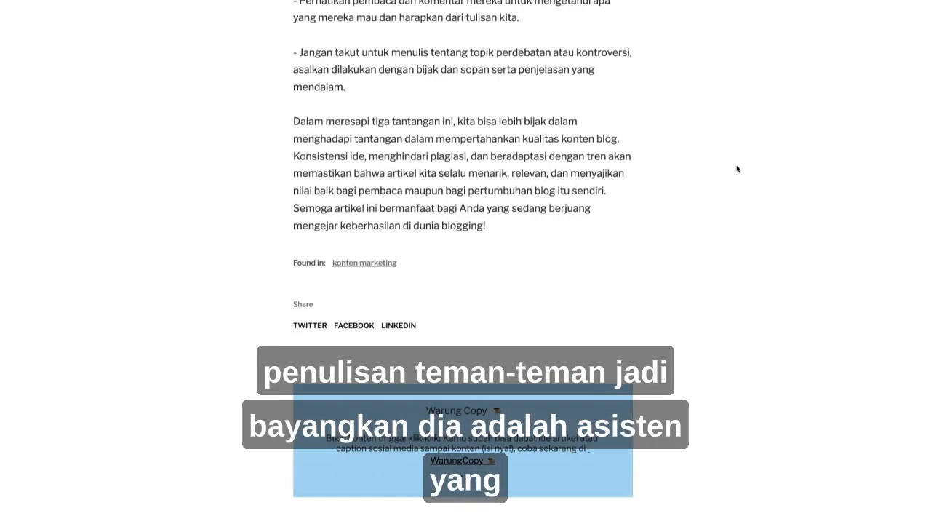
pyautogui.scroll(6, 737, 170)
pyautogui.scroll(20, 738, 169)
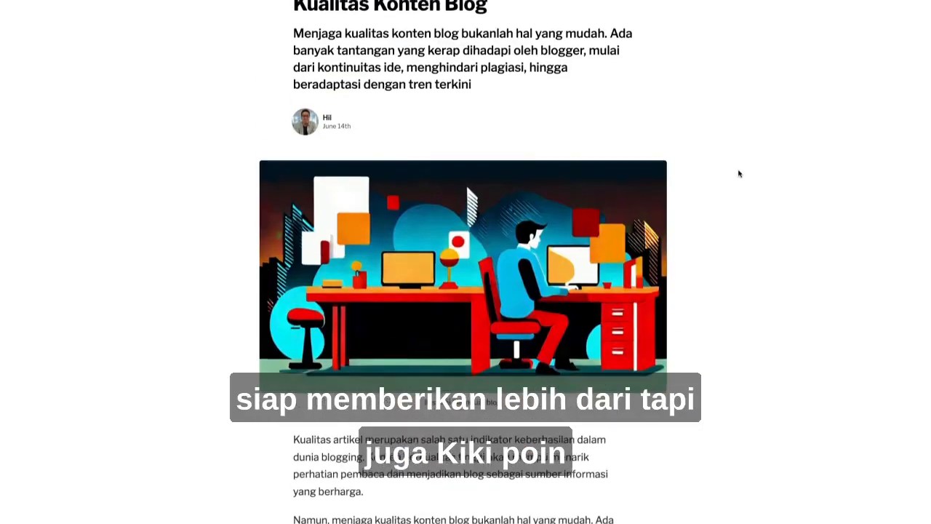
pyautogui.scroll(4, 739, 174)
pyautogui.scroll(-13, 738, 218)
pyautogui.scroll(-5, 740, 228)
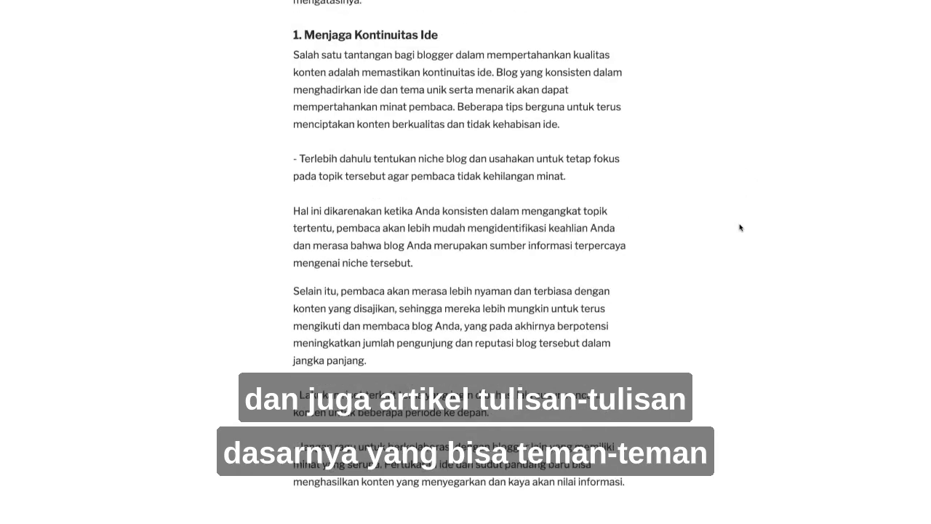